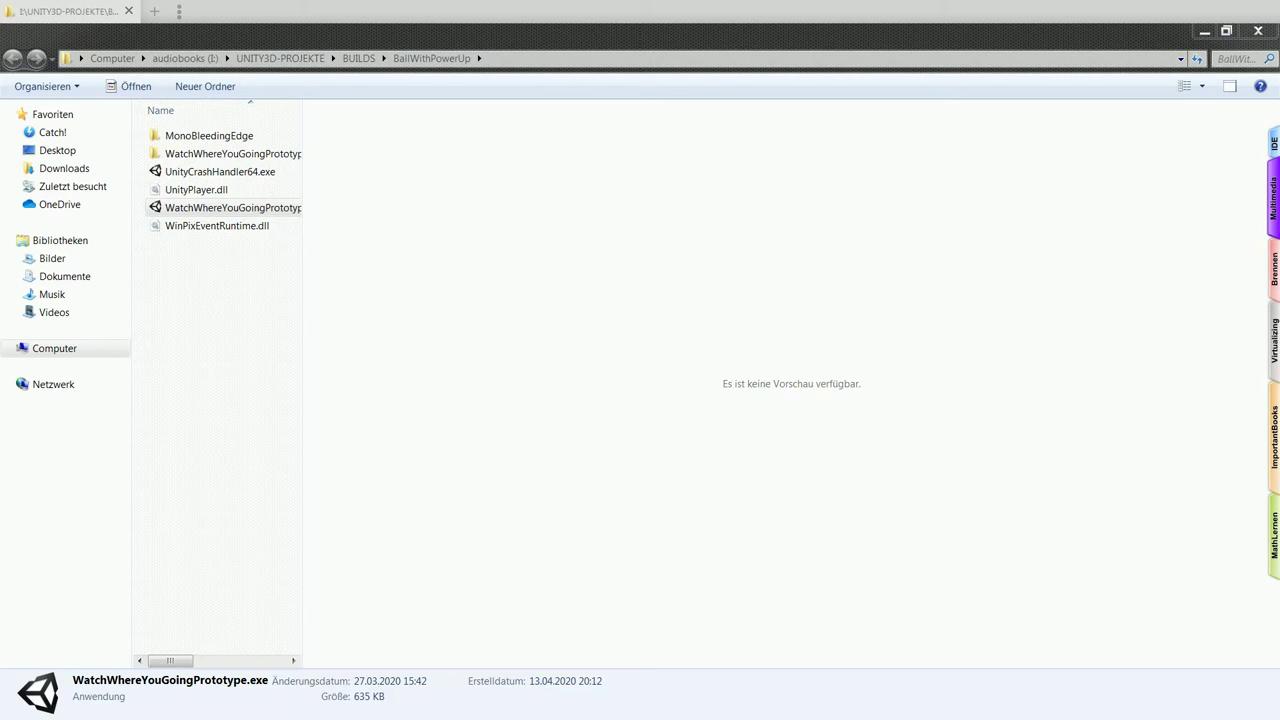
- Launch WatchWhereYouGoingPrototype.exe from the BUILDS\BallWithPowerUp folder
click(231, 172)
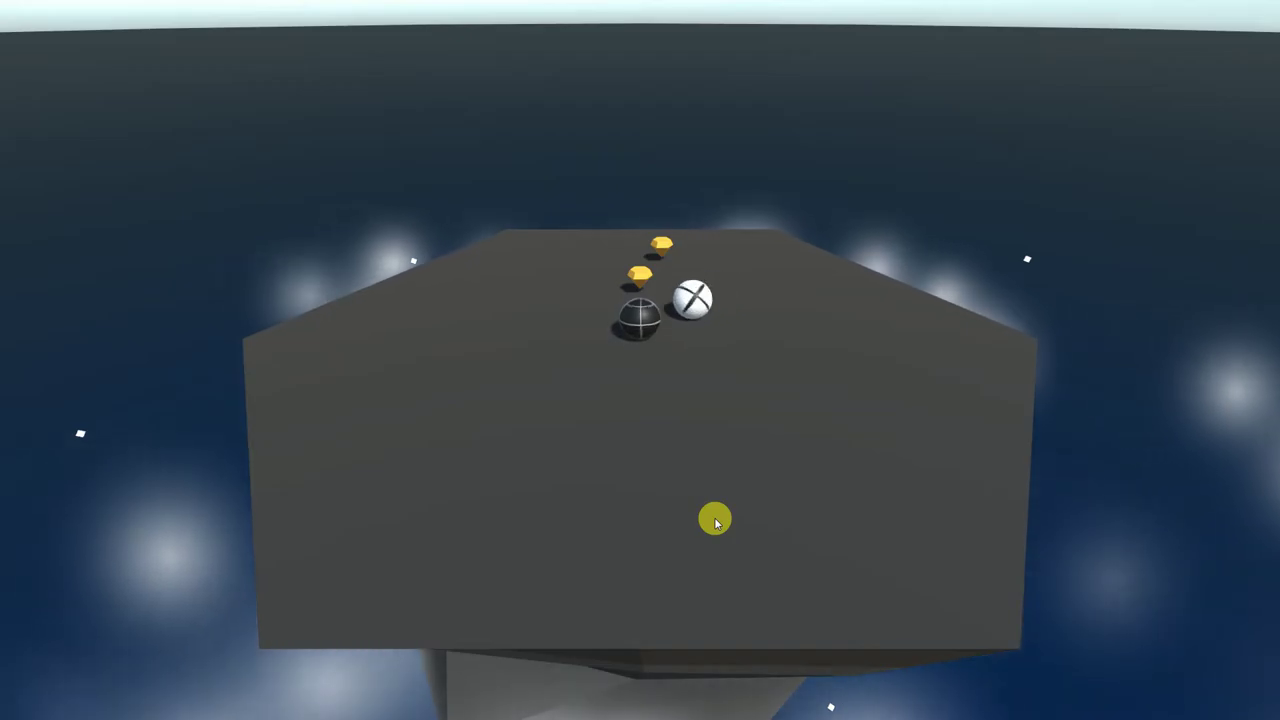
- Tilt the platform left, down and right to grab a gem, then quit with Alt+F4
key(Left)
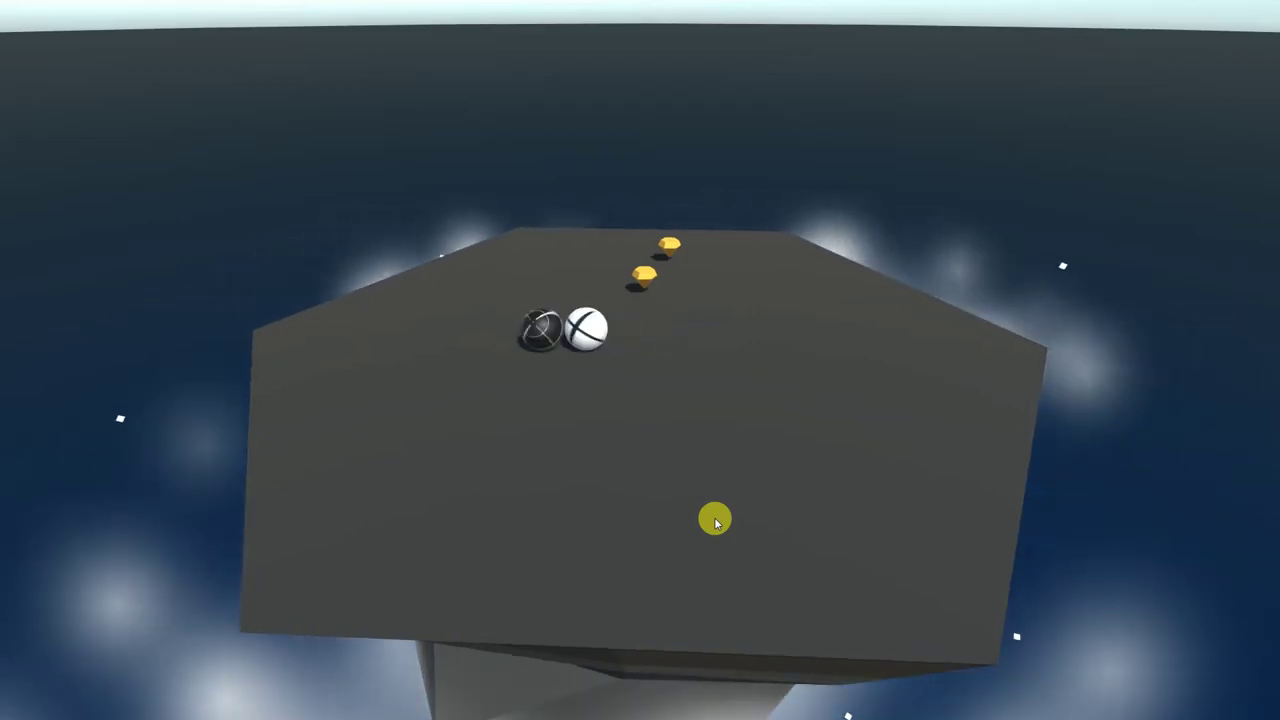
key(Down)
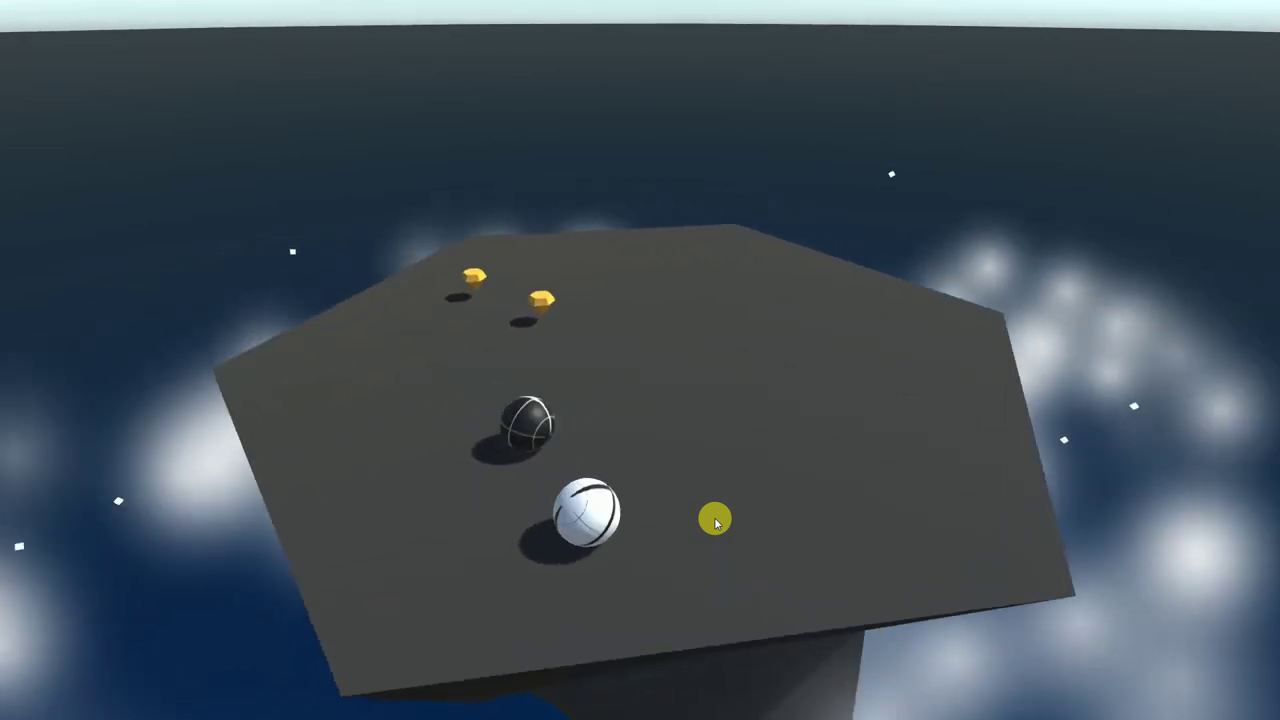
key(Right)
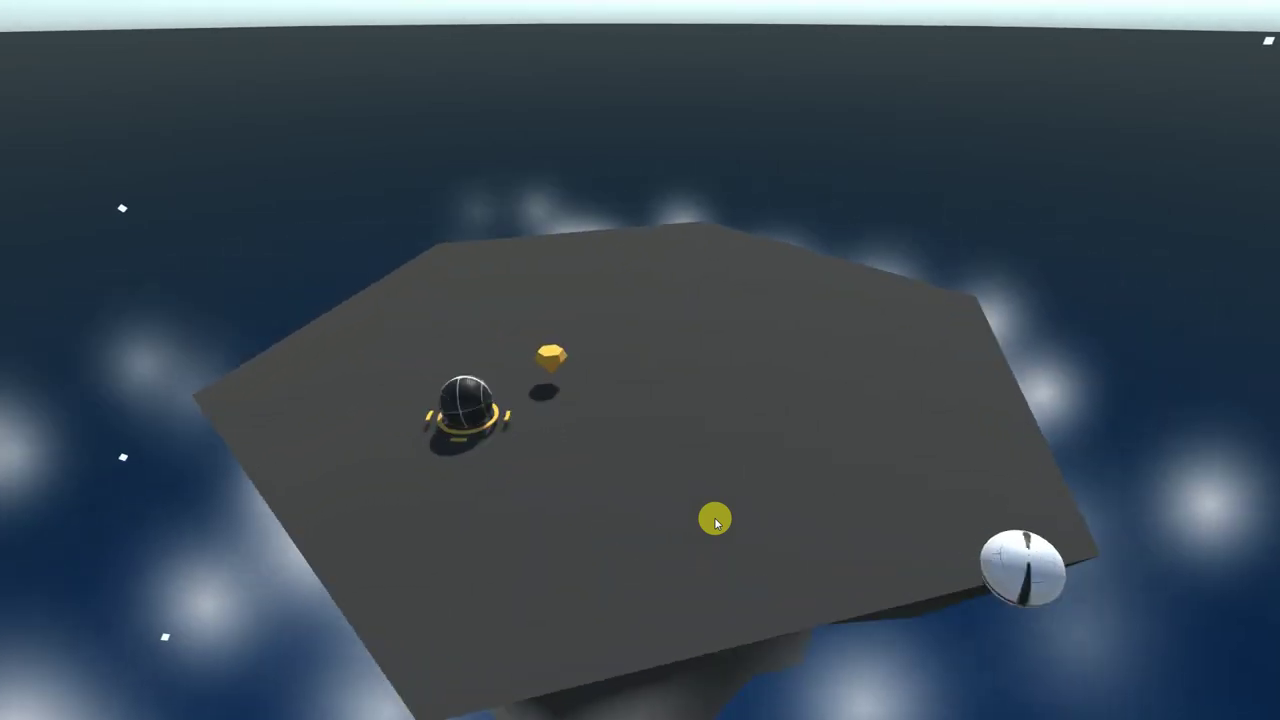
key(Down)
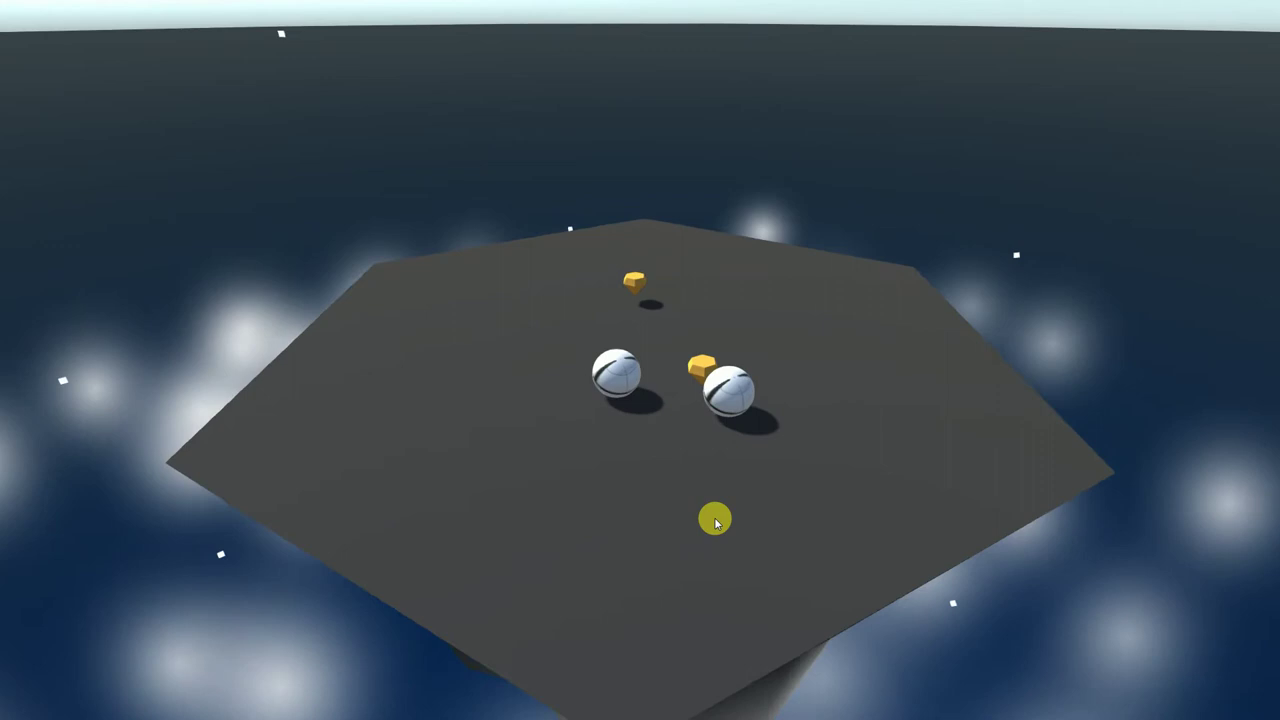
key(alt+F4)
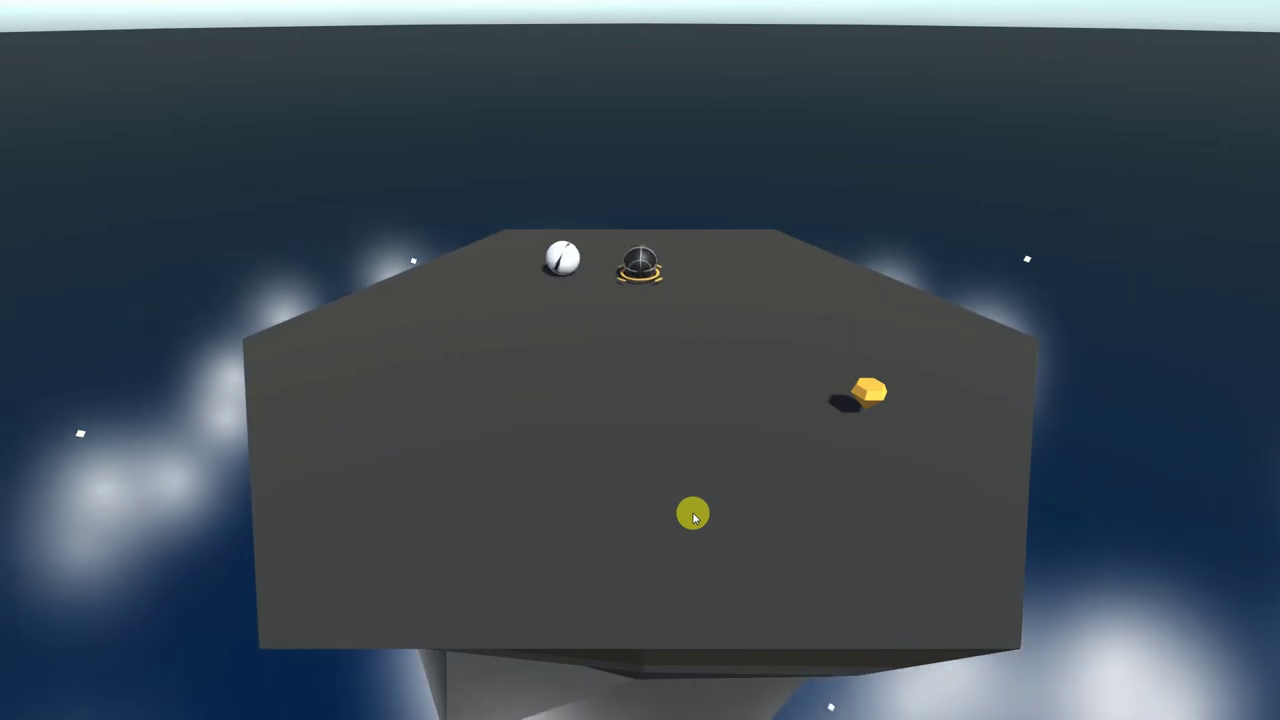
- Tilt the platform down, right and up to roll the black ball onto a gold pickup
key(Down)
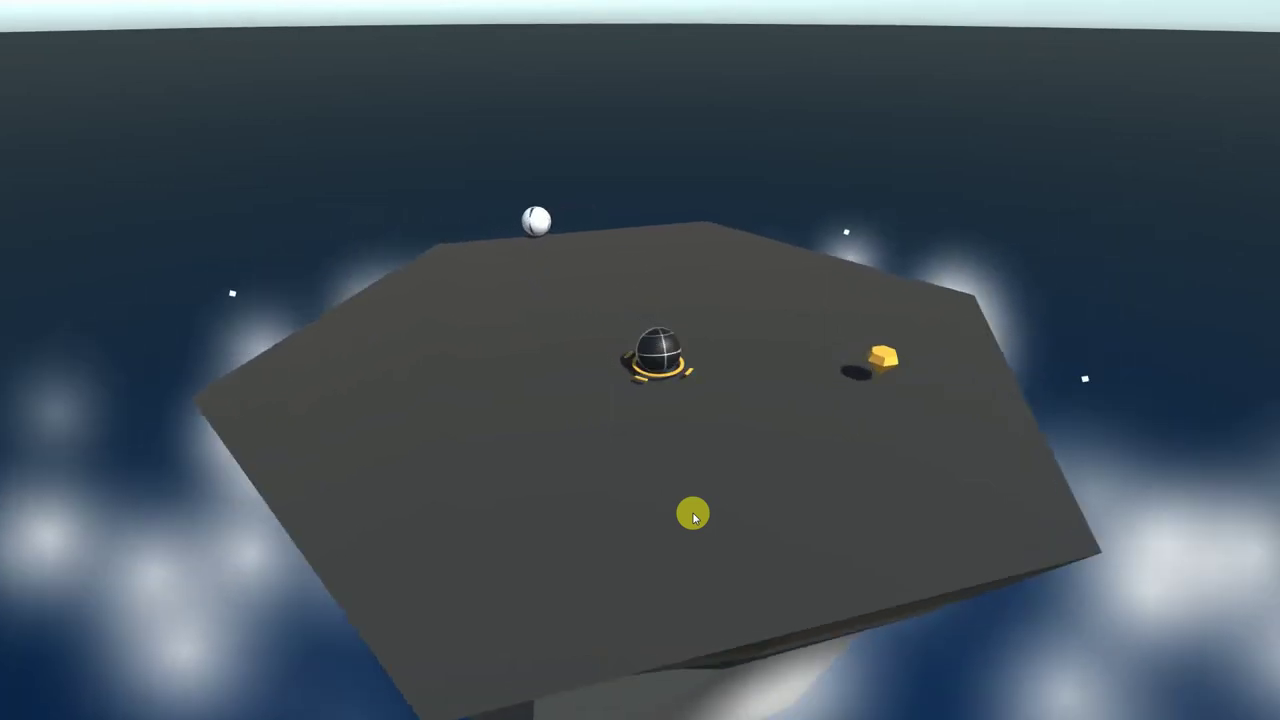
key(Right)
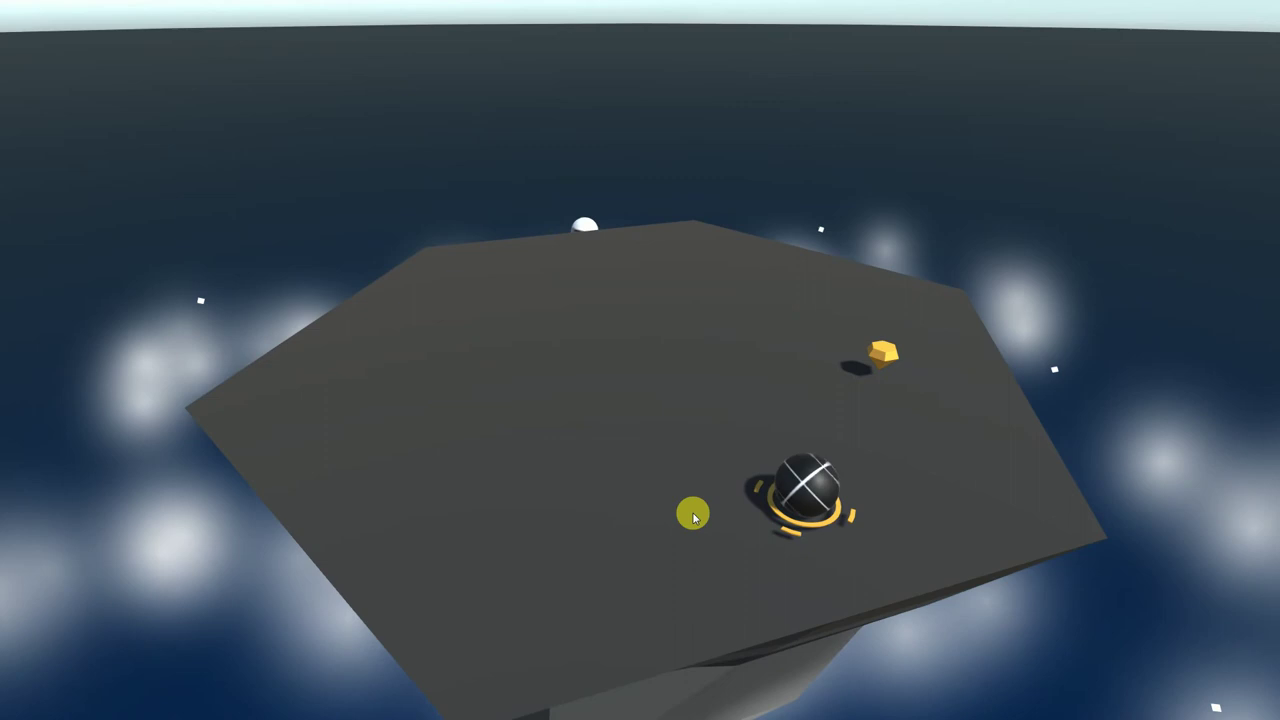
key(Up)
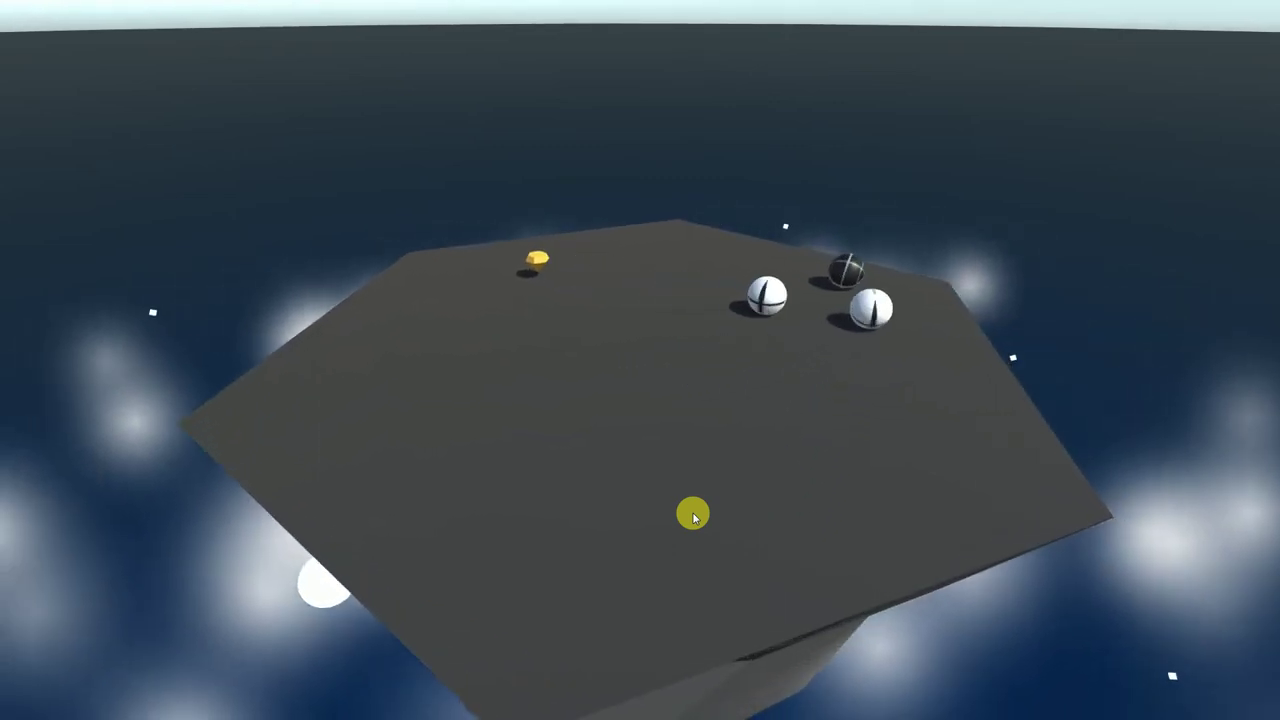
- Tip the platform down and right so the black ball rolls off the right edge
key(Down)
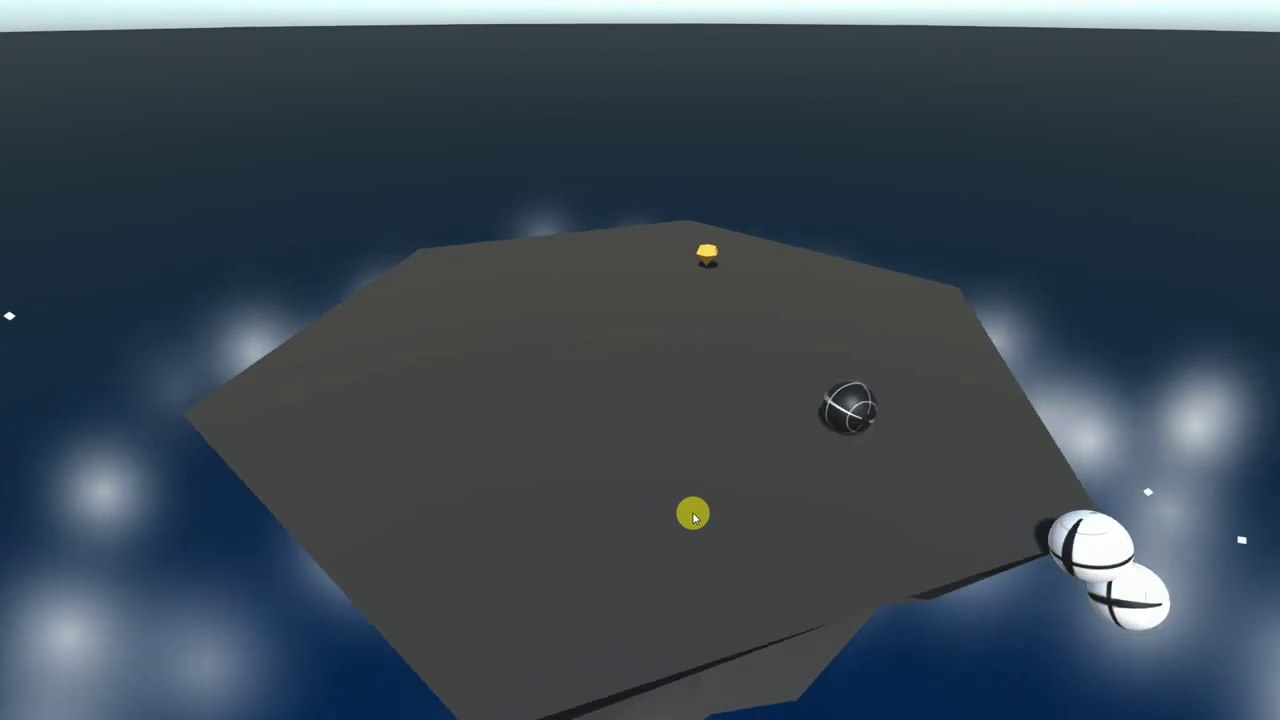
key(Right)
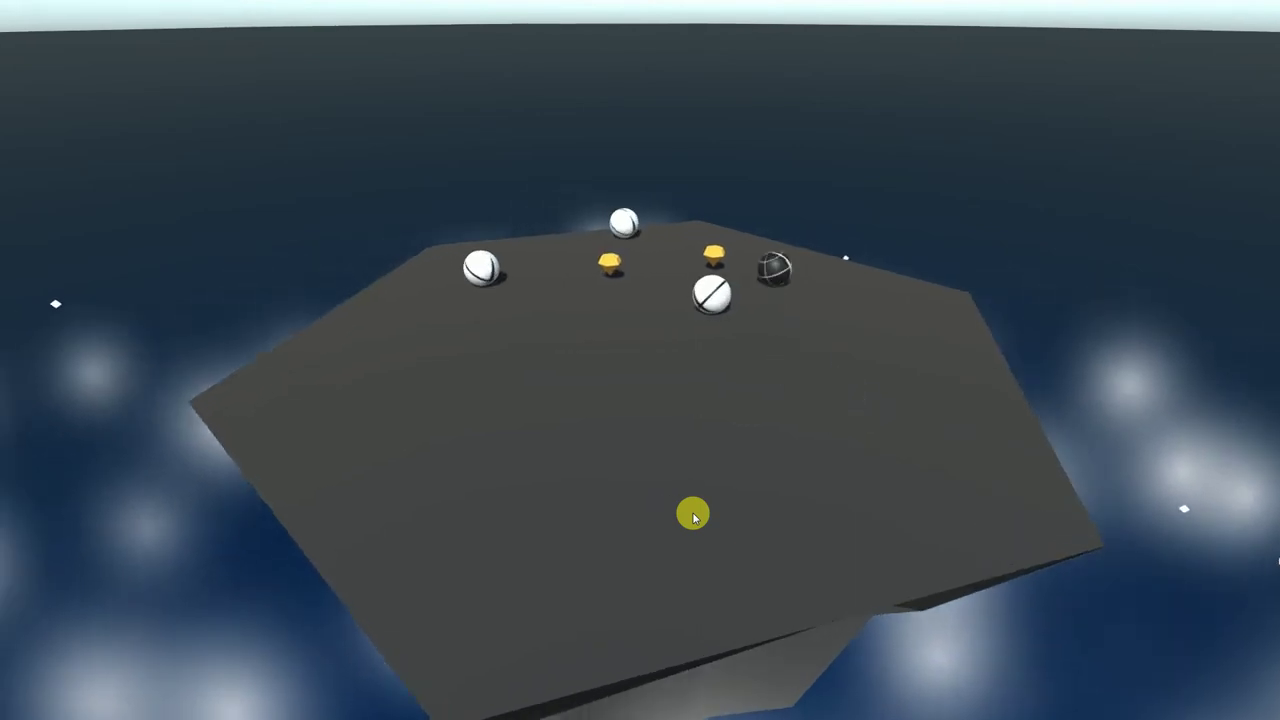
key(Down)
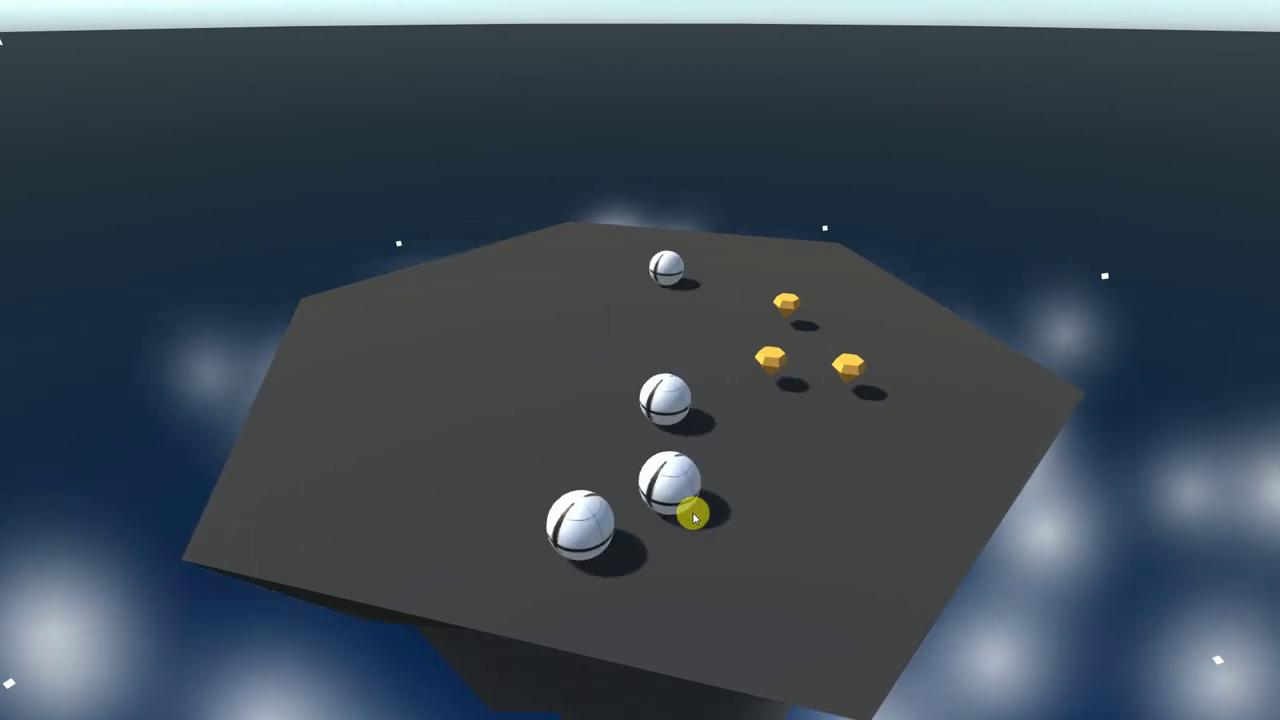
- Tilt the platform left, down, up and right to start dropping the white balls
key(Left)
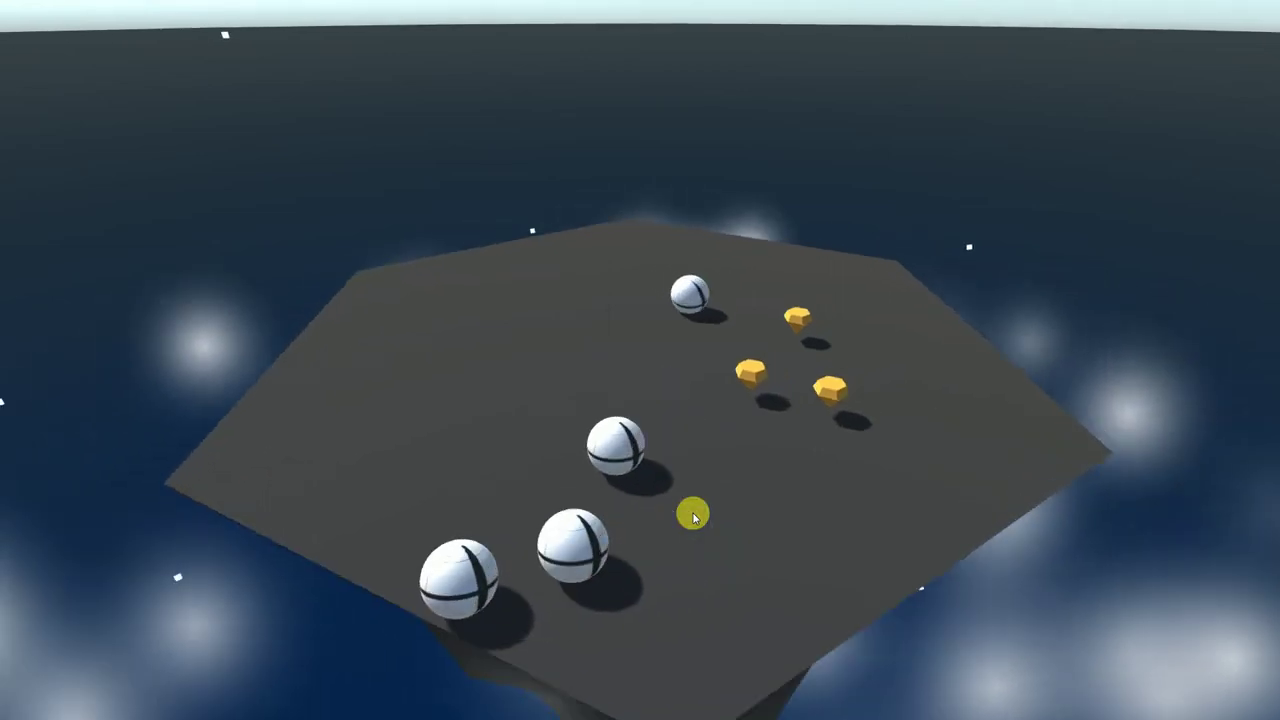
key(Down)
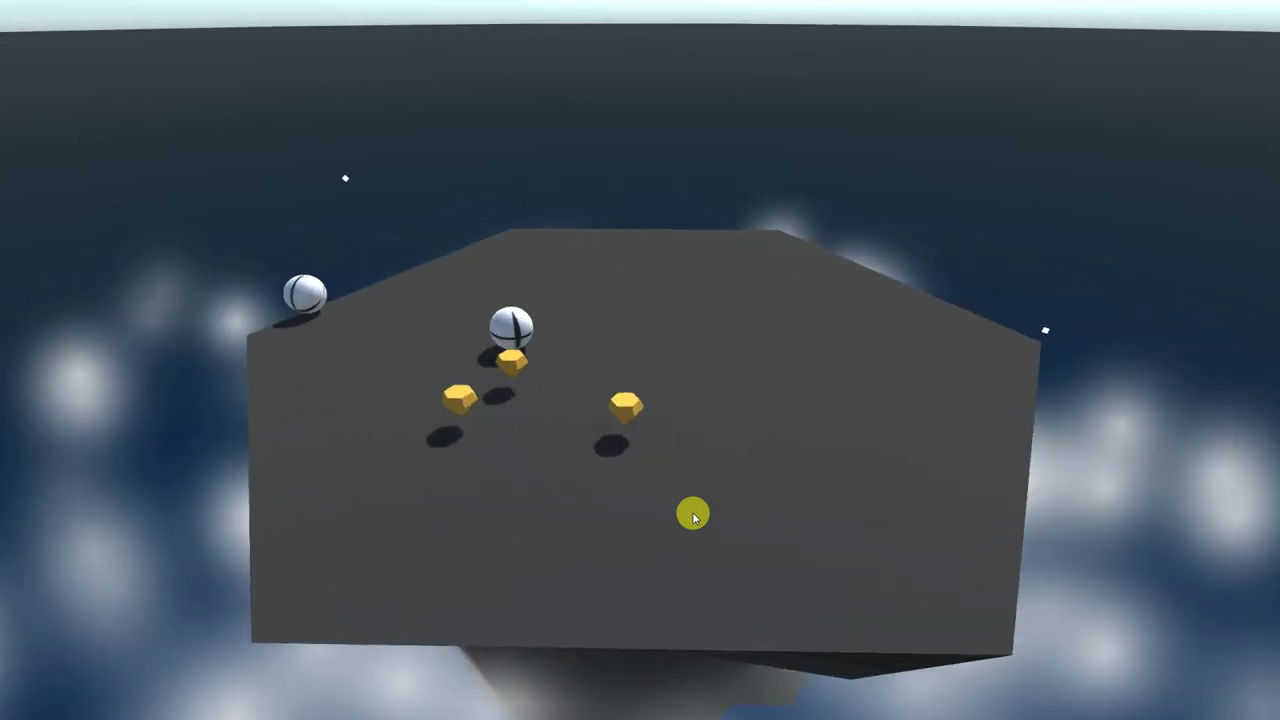
key(Down)
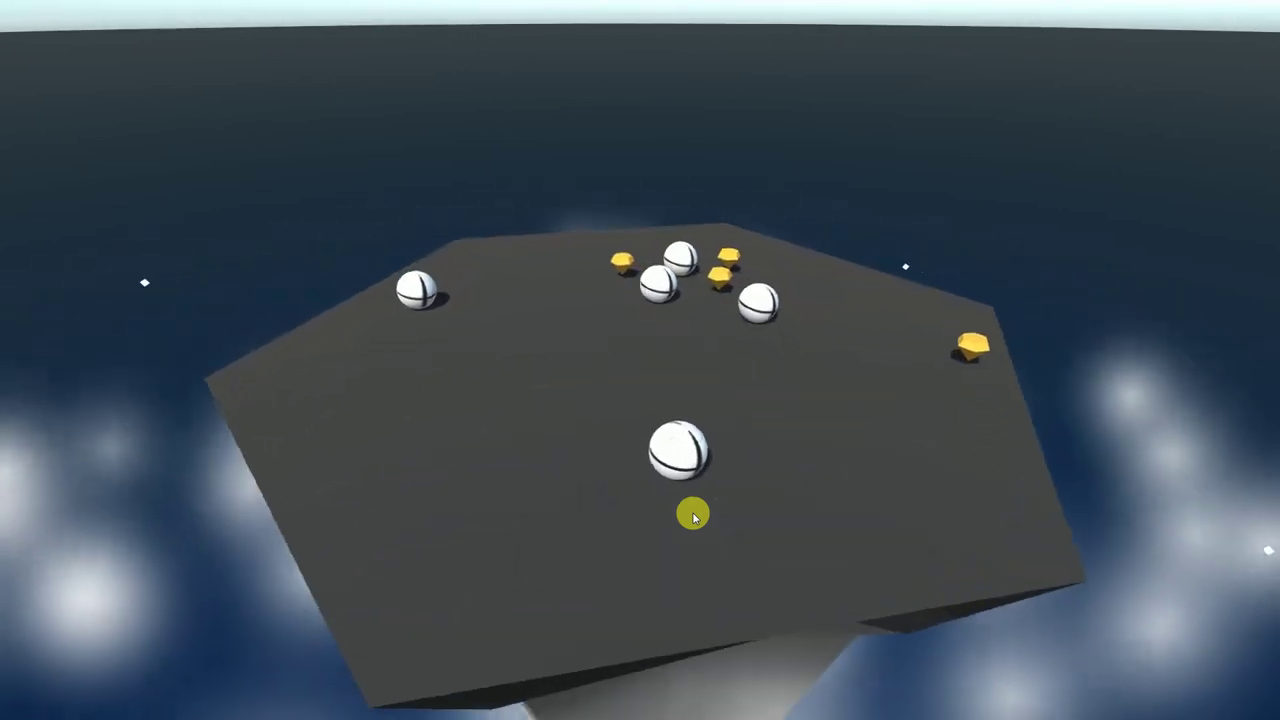
key(Left)
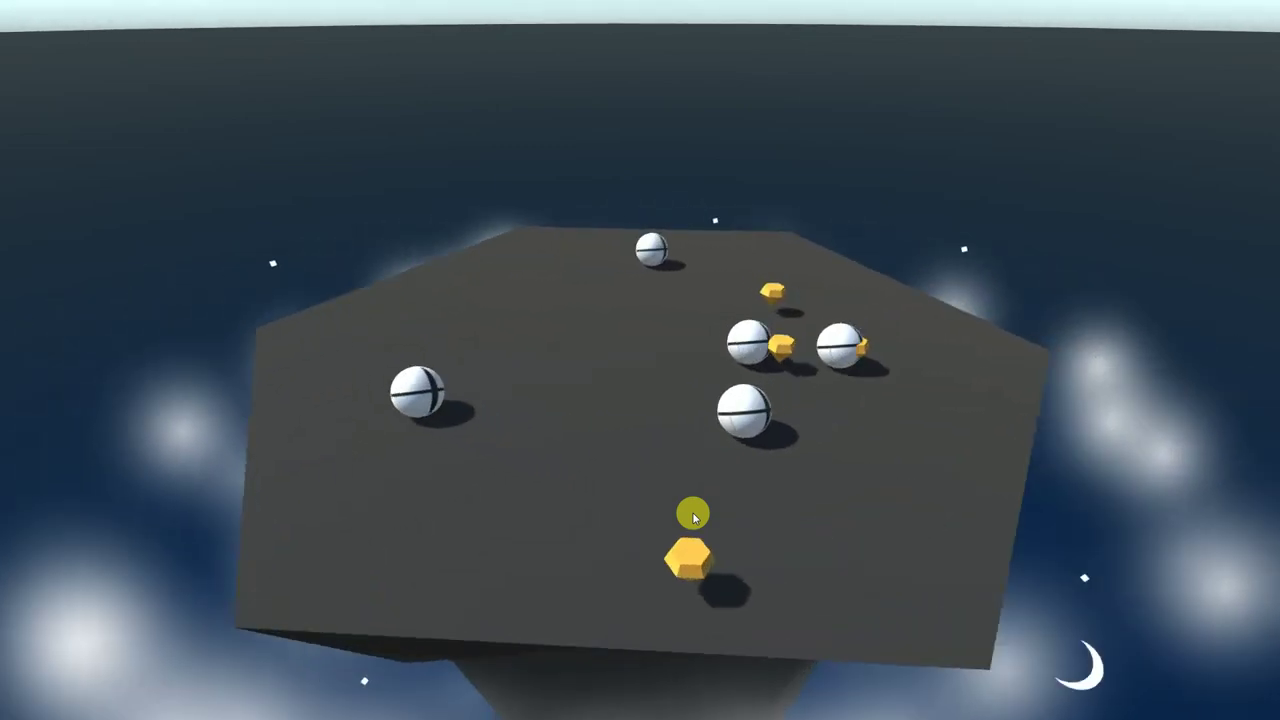
key(Up)
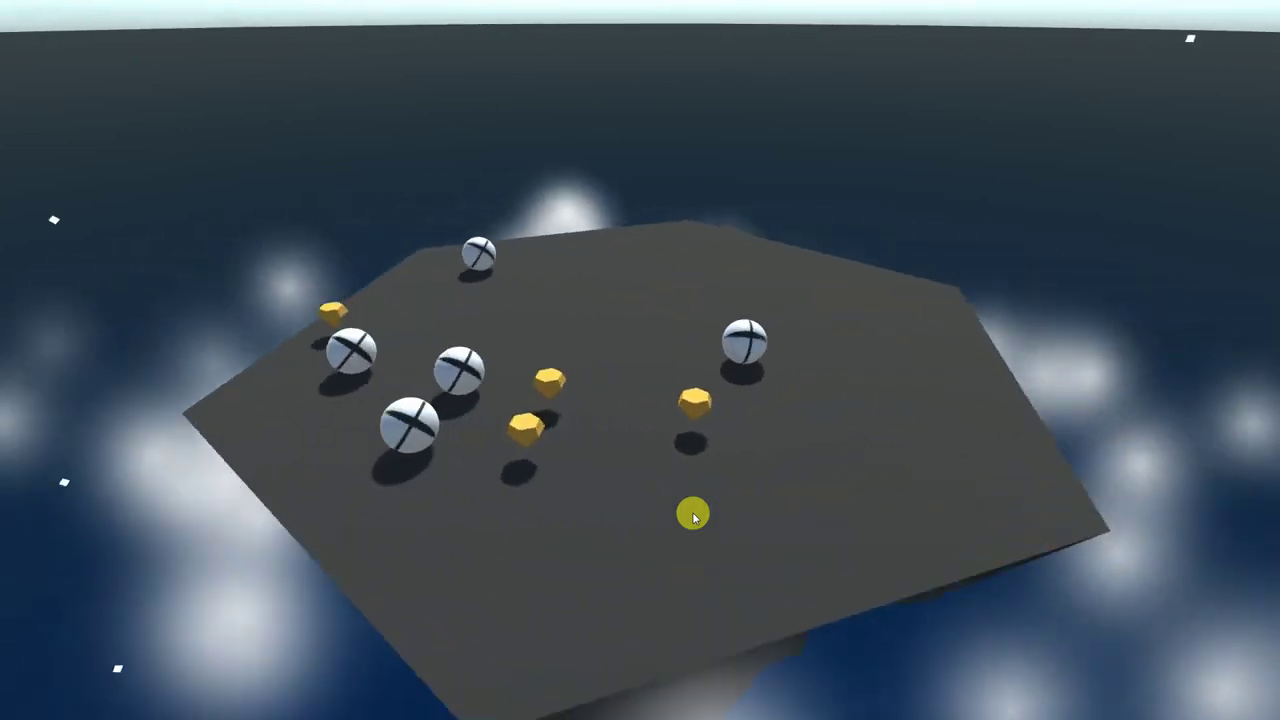
key(Right)
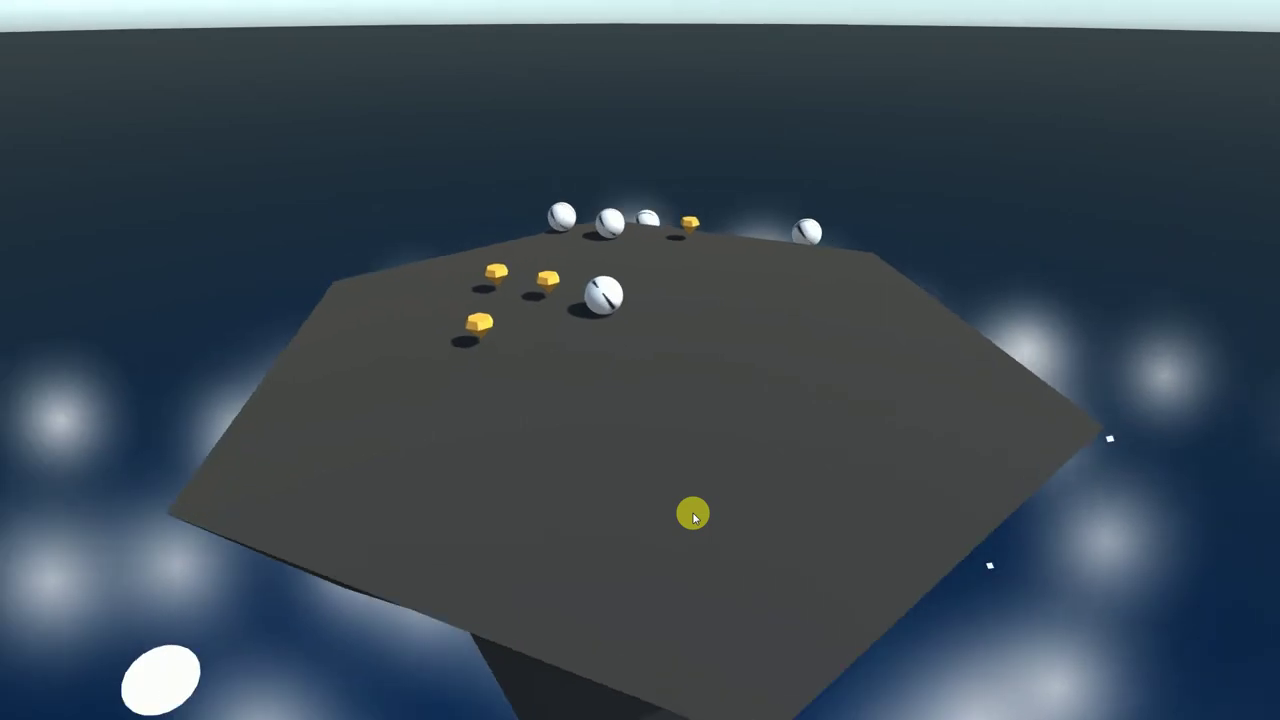
- Keep rocking the platform left, right, down and up until the remaining white balls fall off
key(Left)
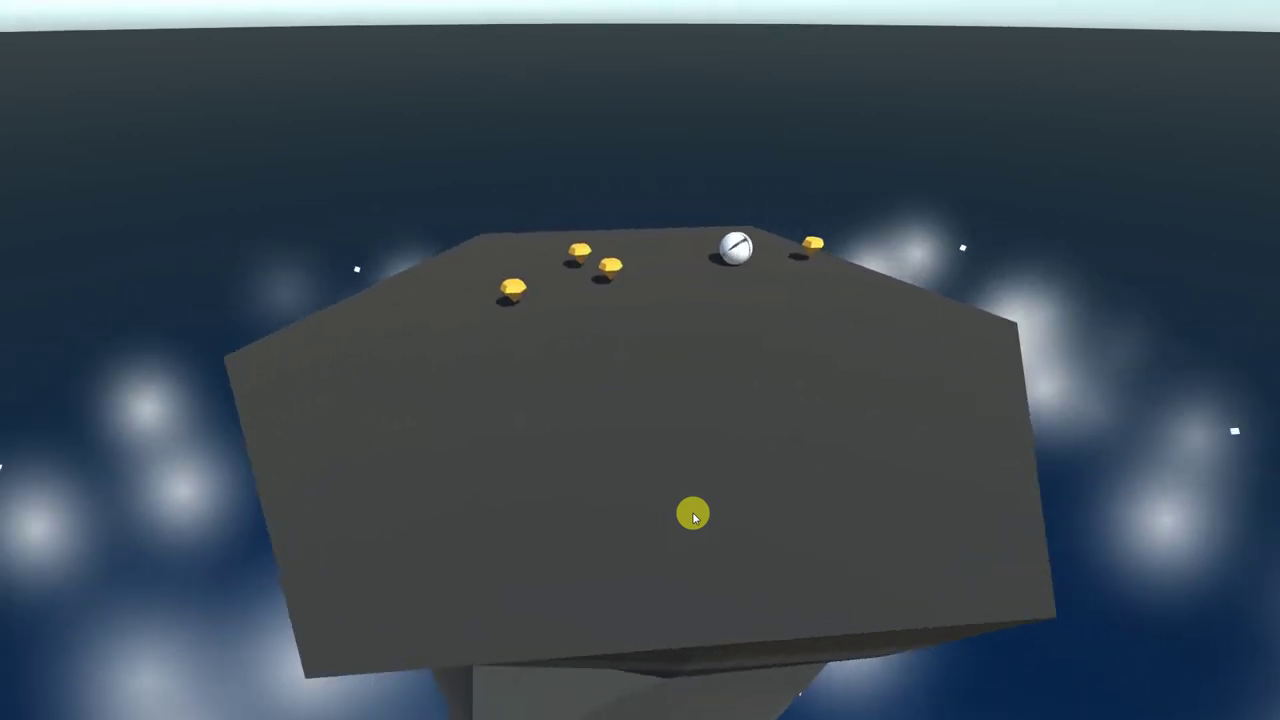
key(Right)
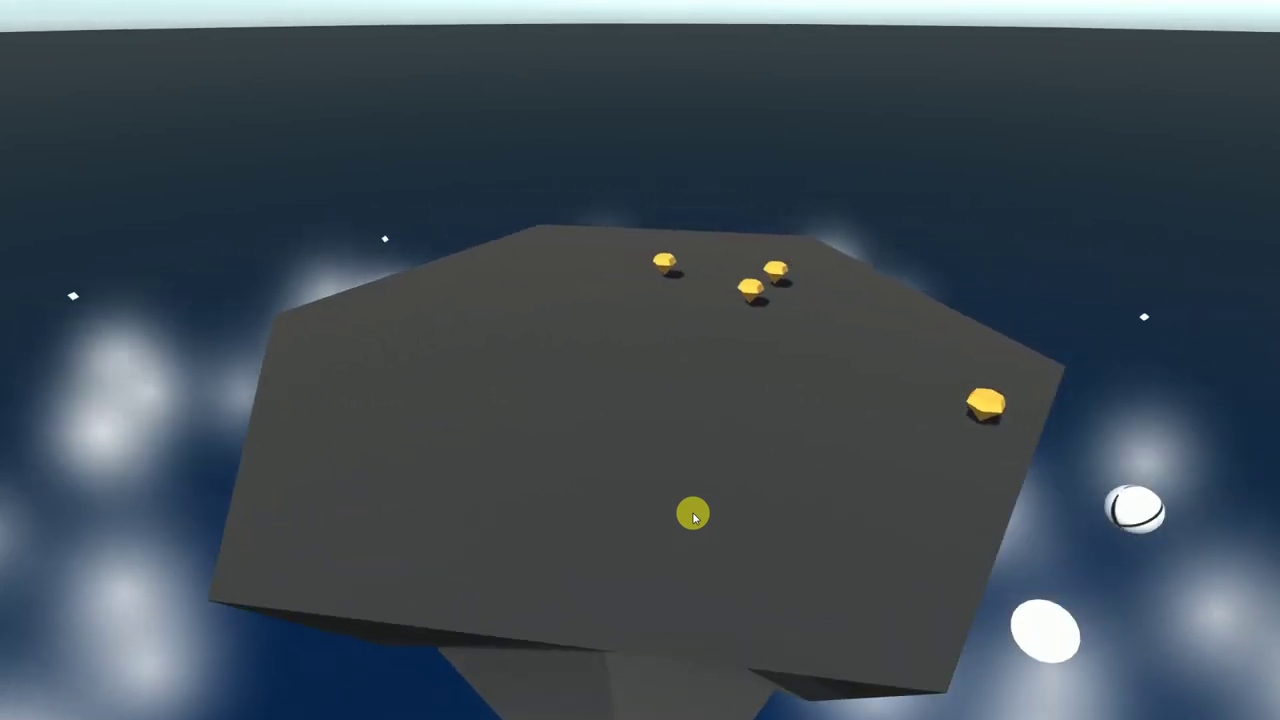
key(Right)
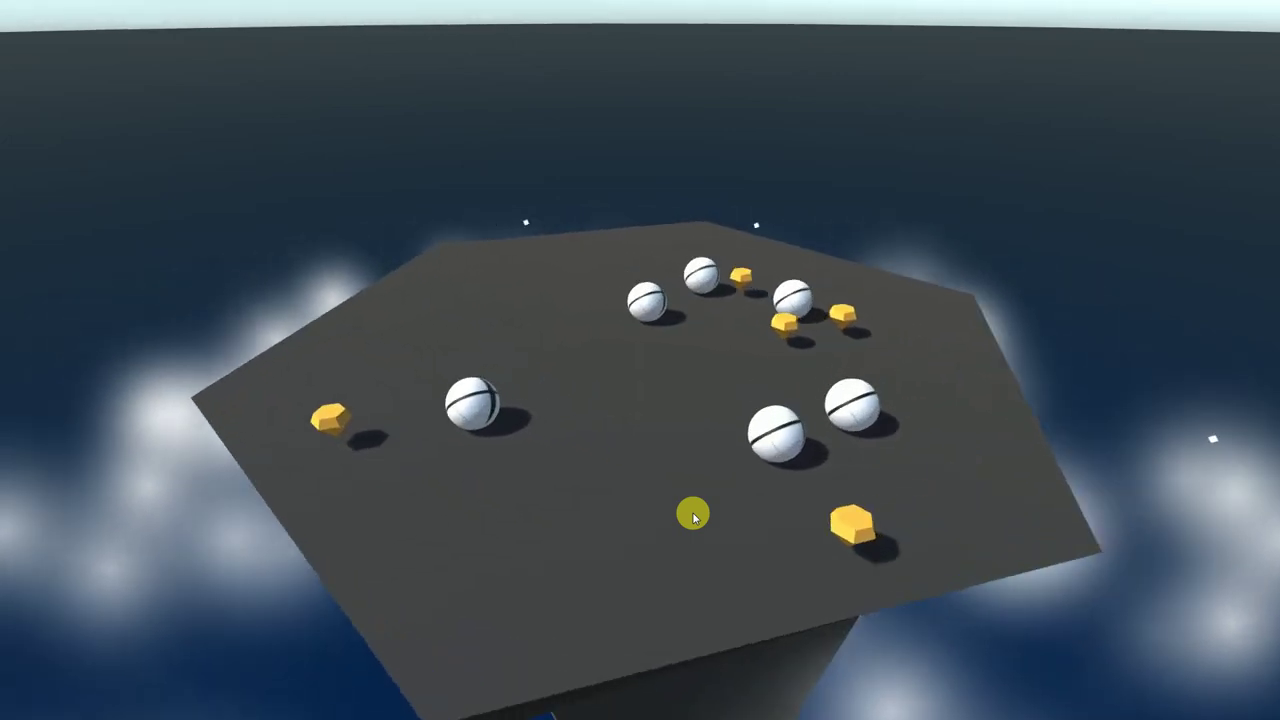
key(Left)
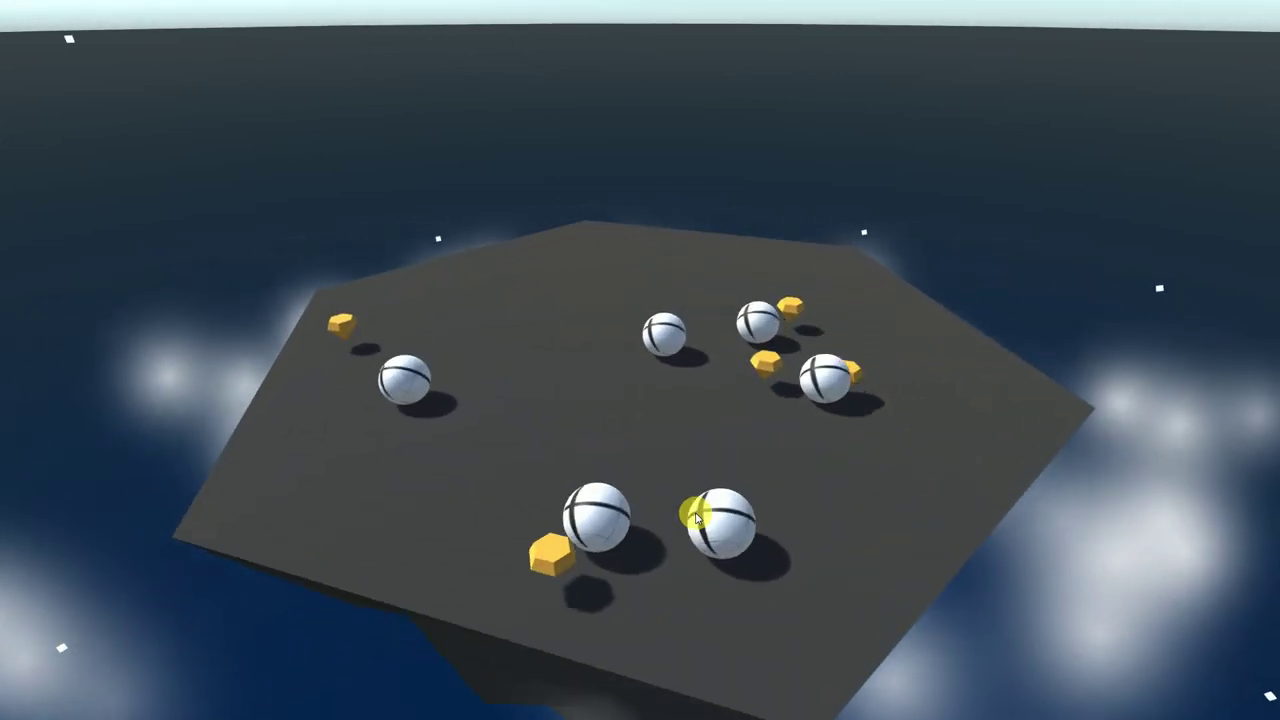
key(Down)
key(Up)
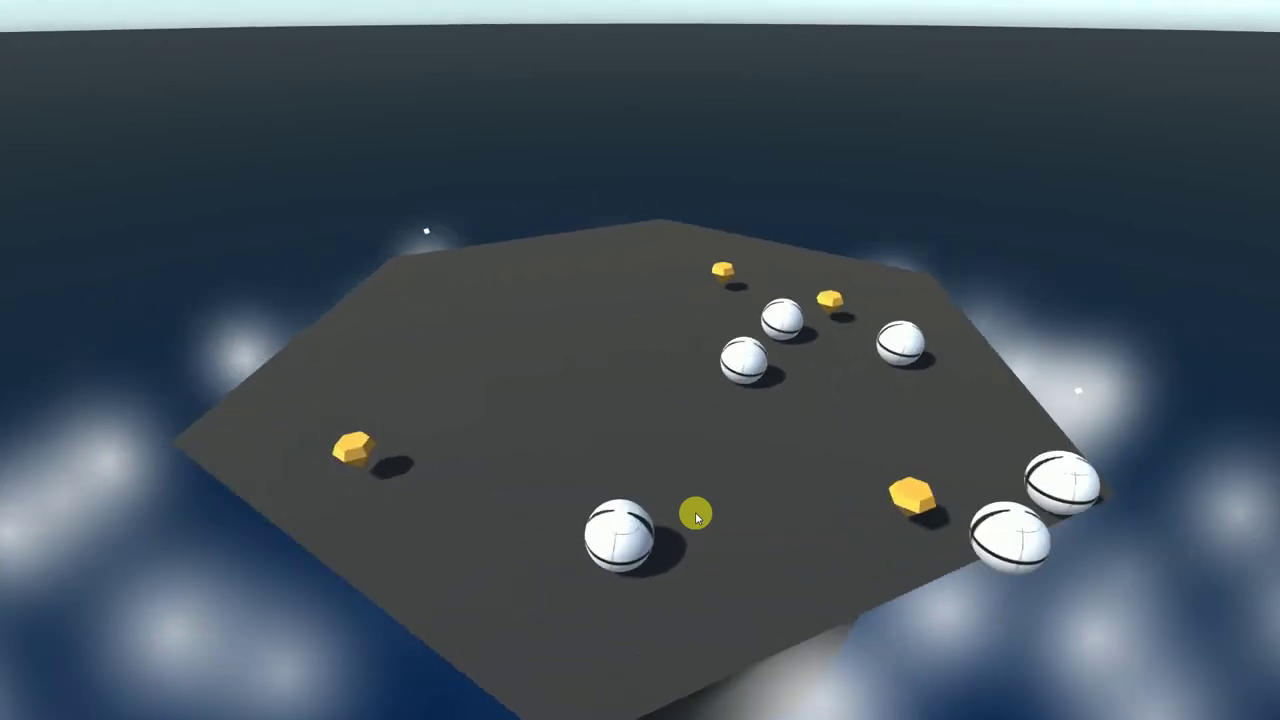
key(Left)
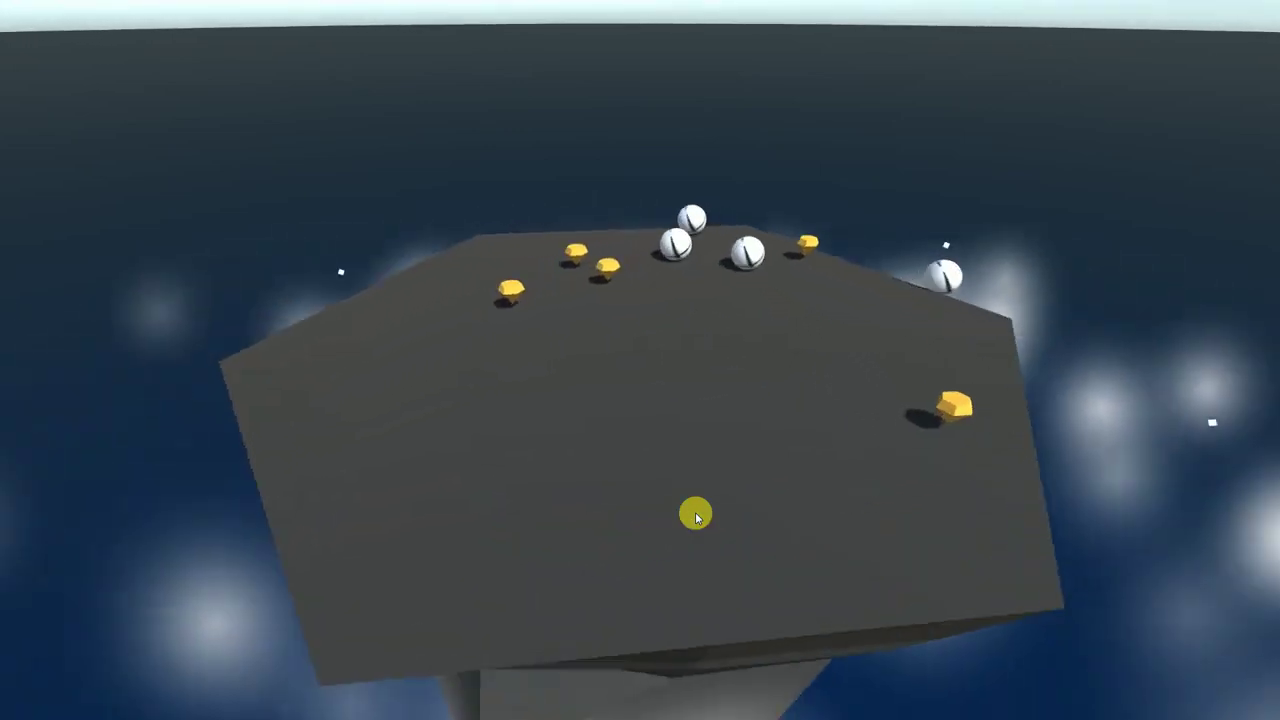